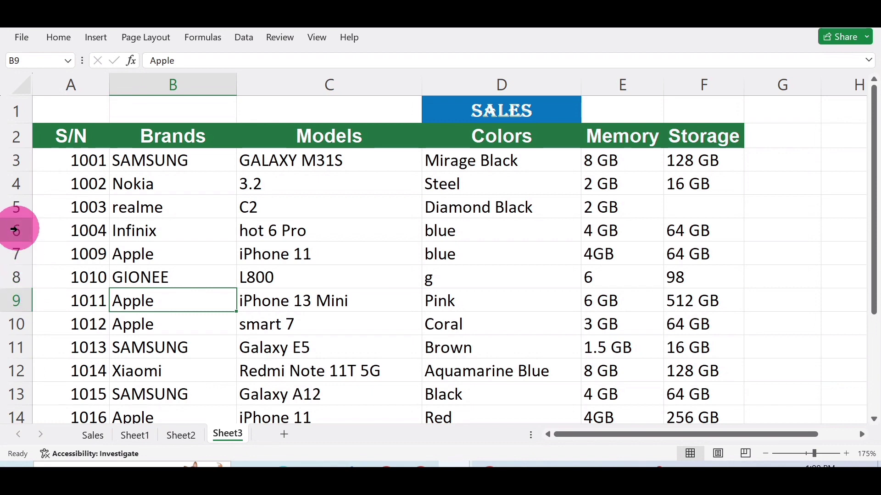
Select rows 6 through 9 of the Sales table, then clear the selection
click(26, 241)
drag(26, 241, 41, 301)
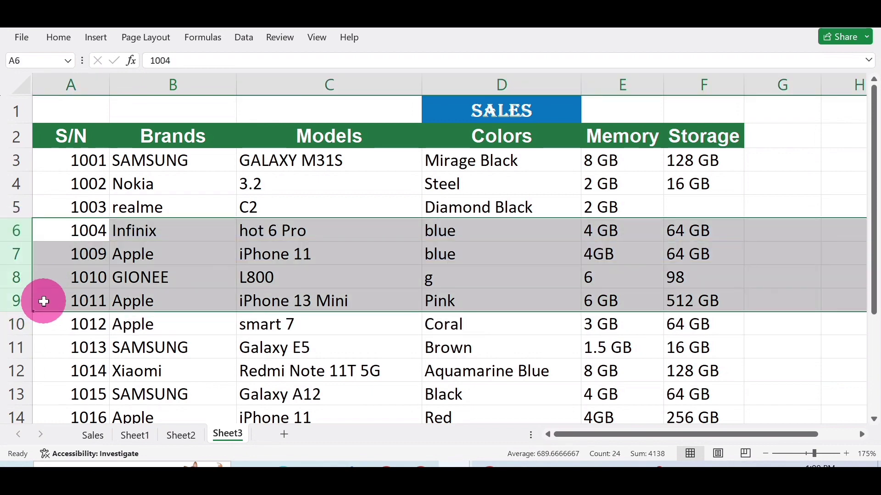
click(59, 327)
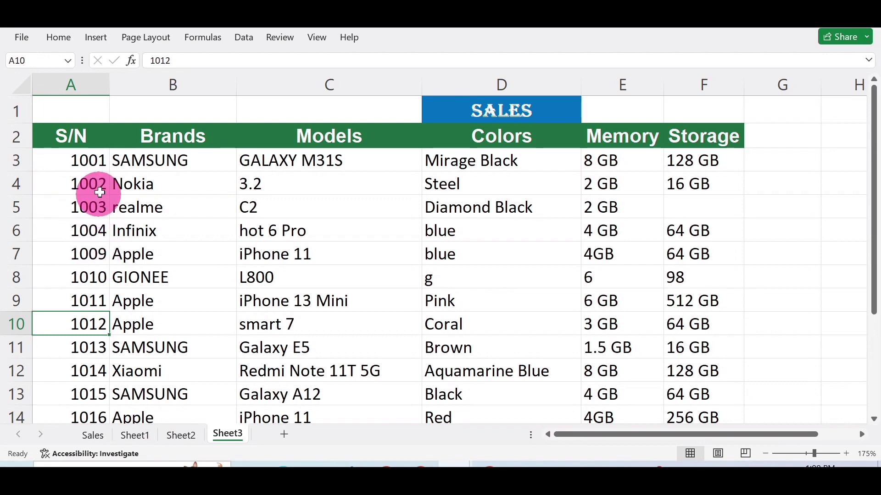
Insert an entire blank row at A7, above the 1009 Apple entry
click(89, 255)
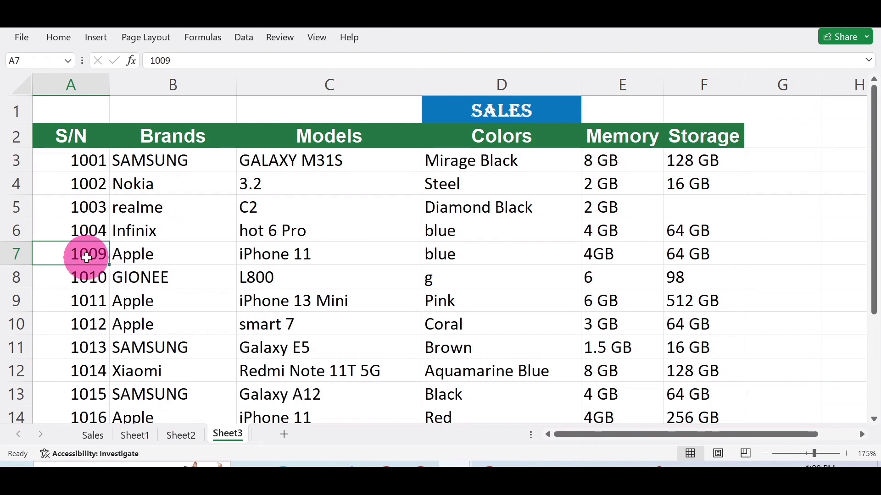
right_click(87, 258)
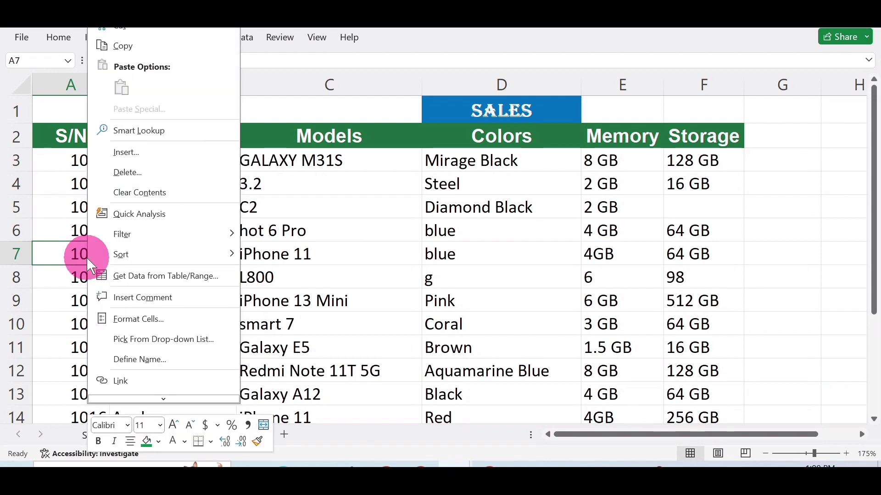
click(135, 152)
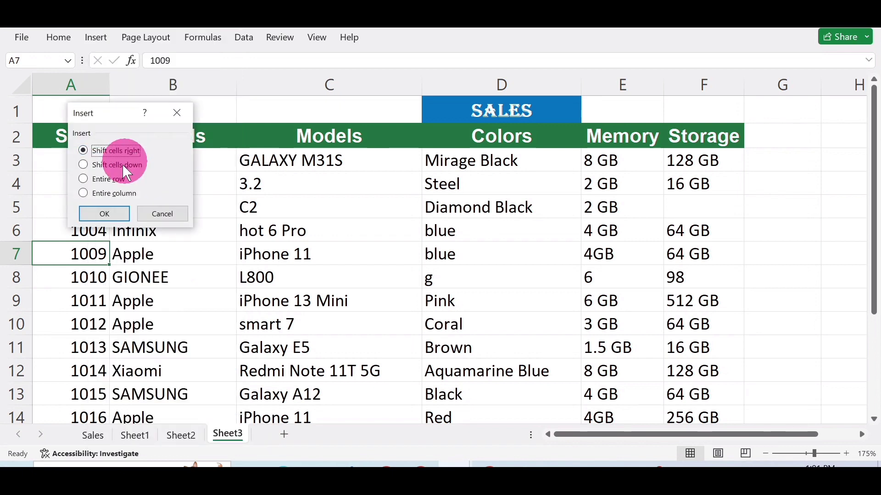
click(83, 180)
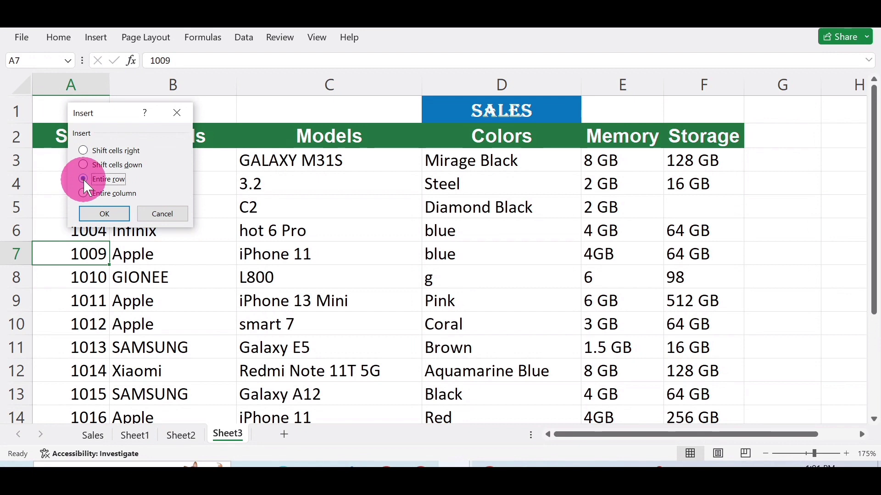
click(122, 222)
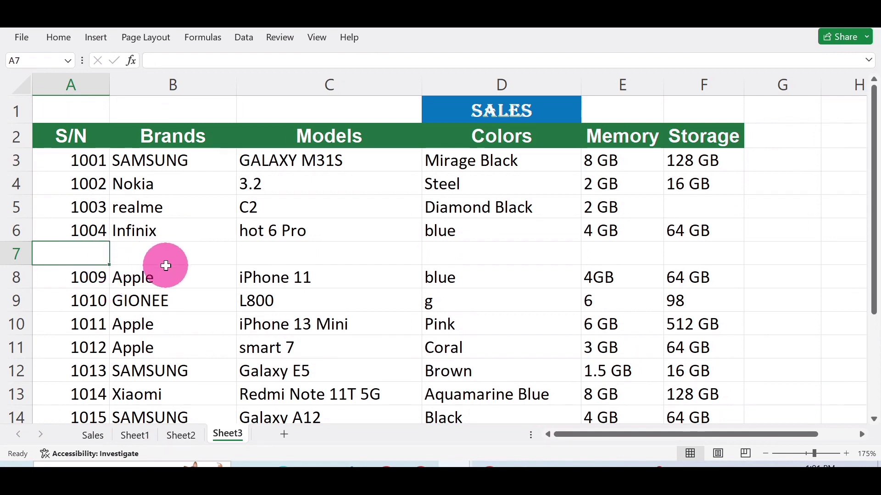
Enter serial 1005 in A7 and brand Nokia in B7
text(1005)
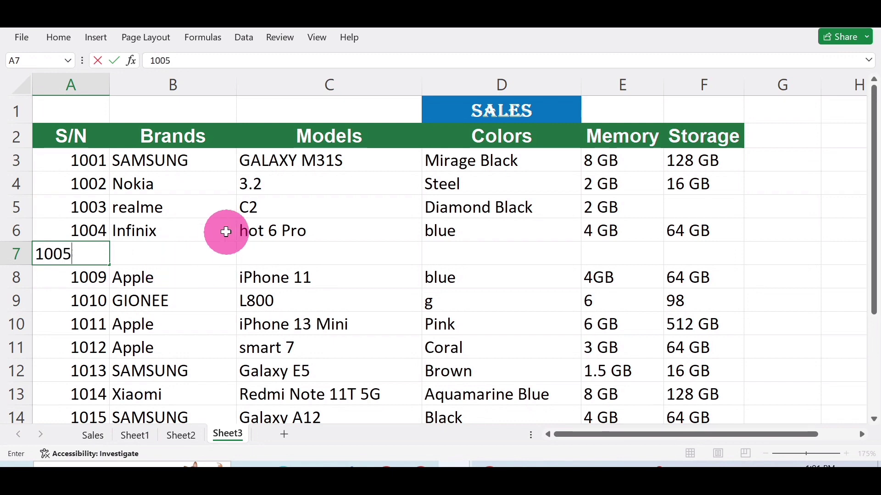
click(205, 253)
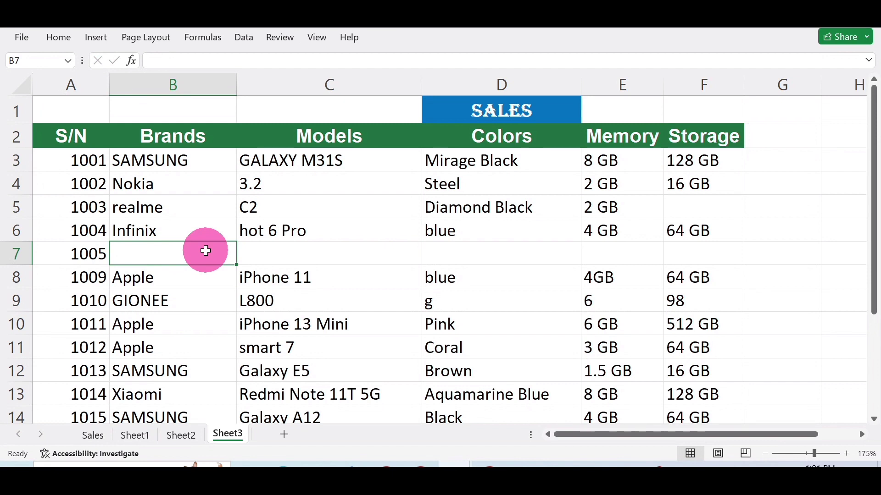
text(Nokia)
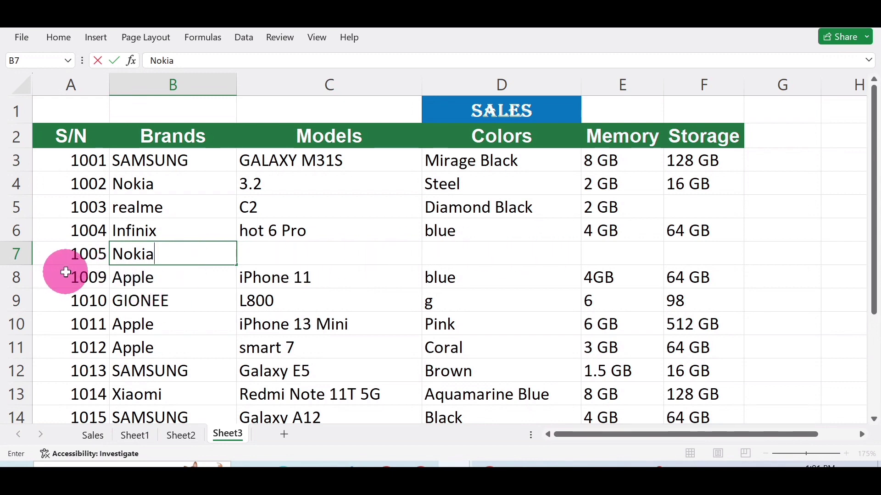
key(Down)
key(Down)
key(Down)
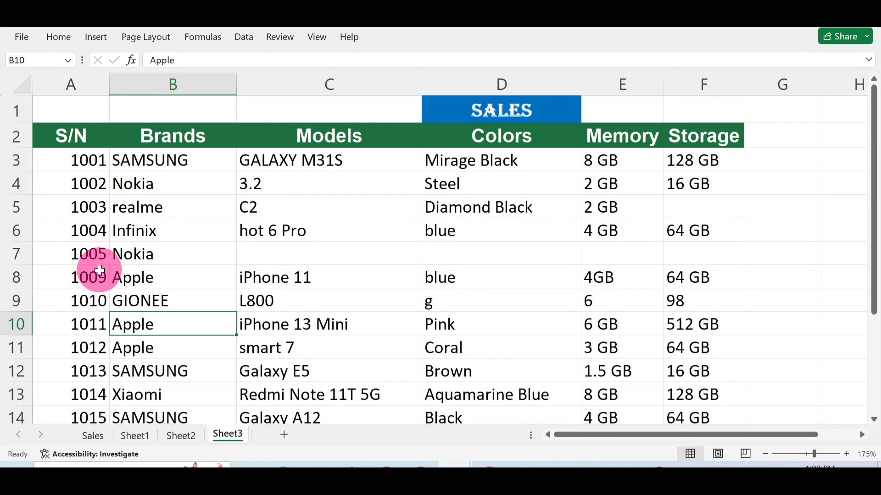
Insert three entire blank rows at A8:A10, above the 1009 entry
drag(91, 273, 97, 321)
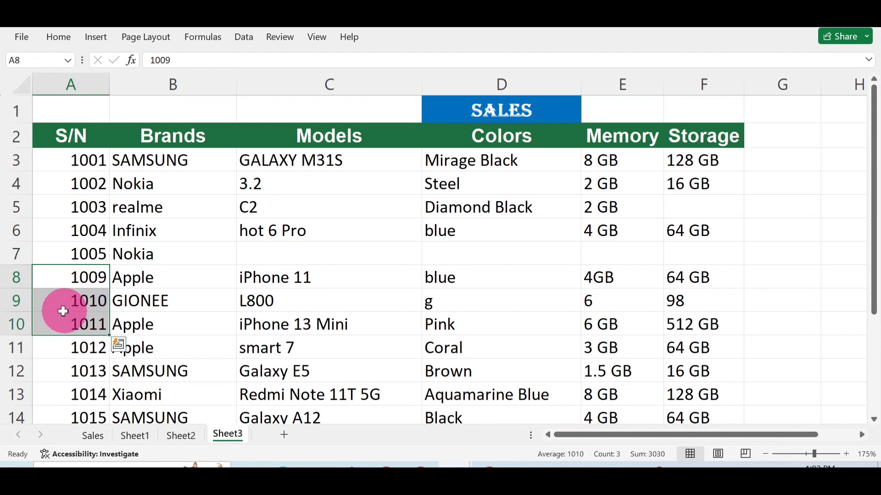
right_click(91, 299)
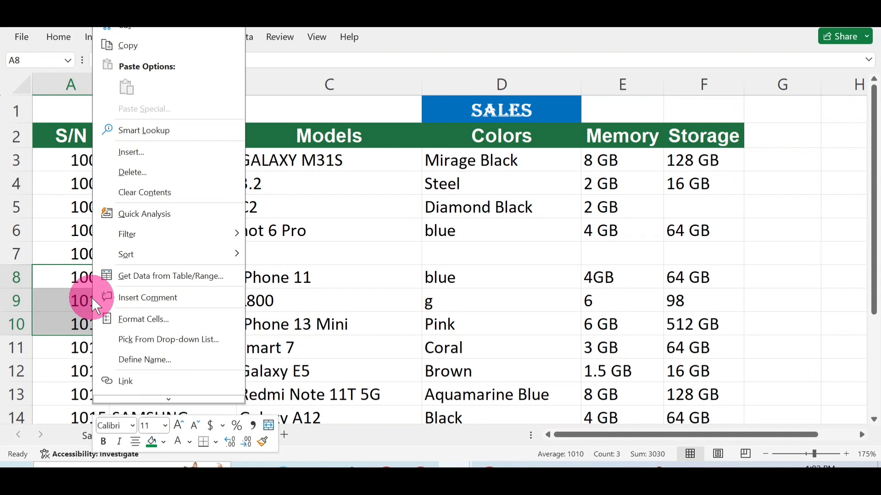
click(146, 153)
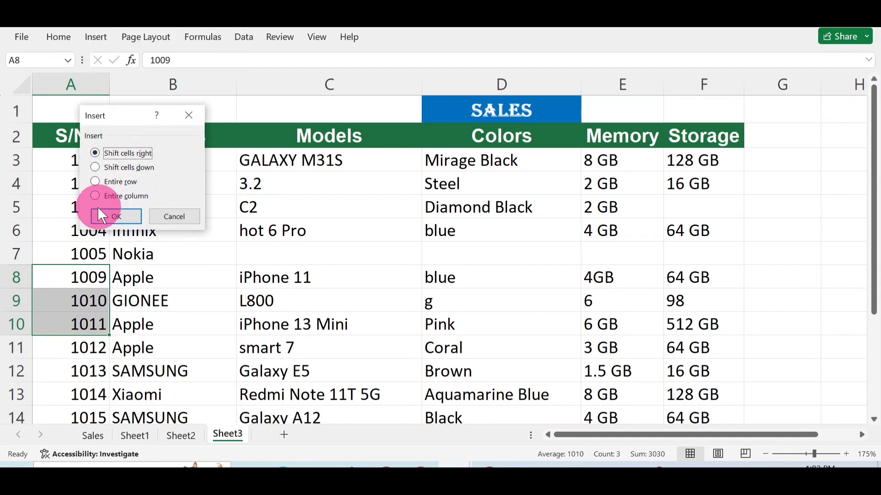
click(96, 183)
click(128, 217)
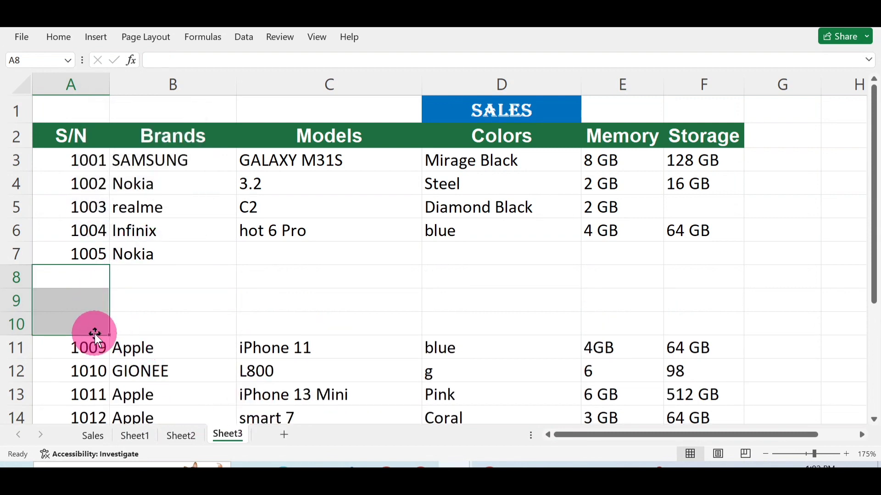
Type serials 1006, 1007 and 1008 into cells A8 through A10
click(87, 278)
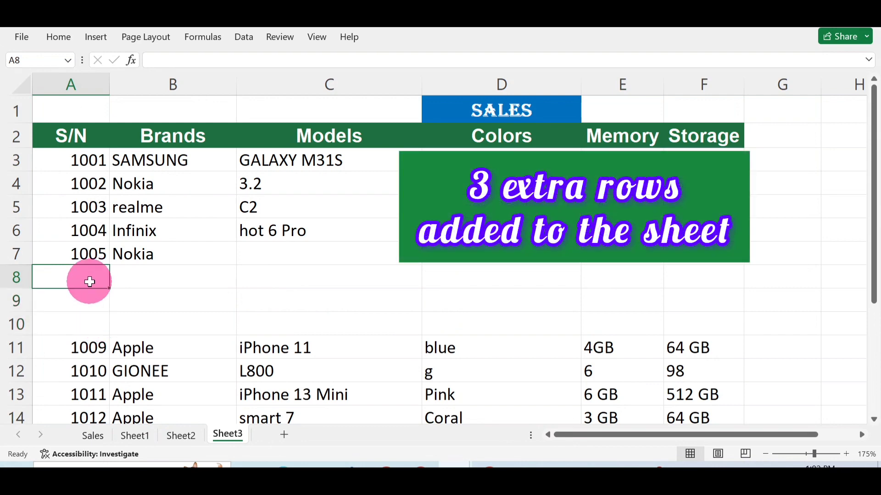
text(100)
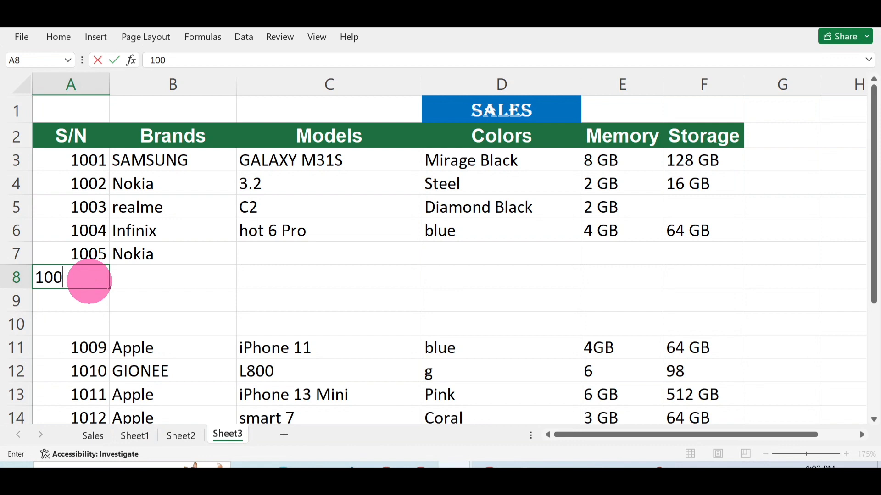
text(6)
key(Return)
text(1)
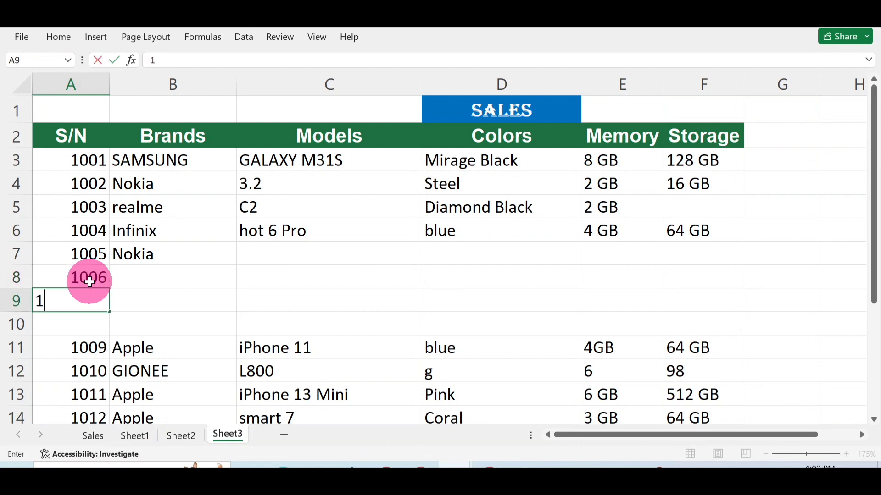
text(007)
key(Return)
text(1008)
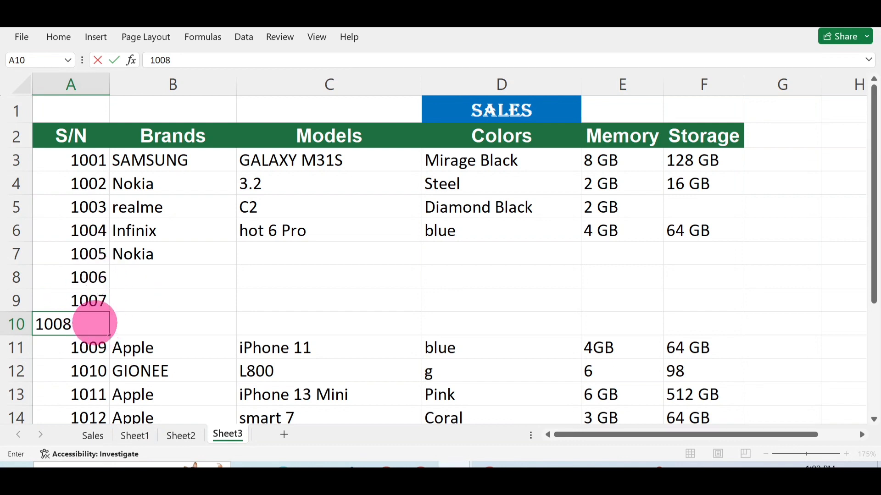
click(146, 318)
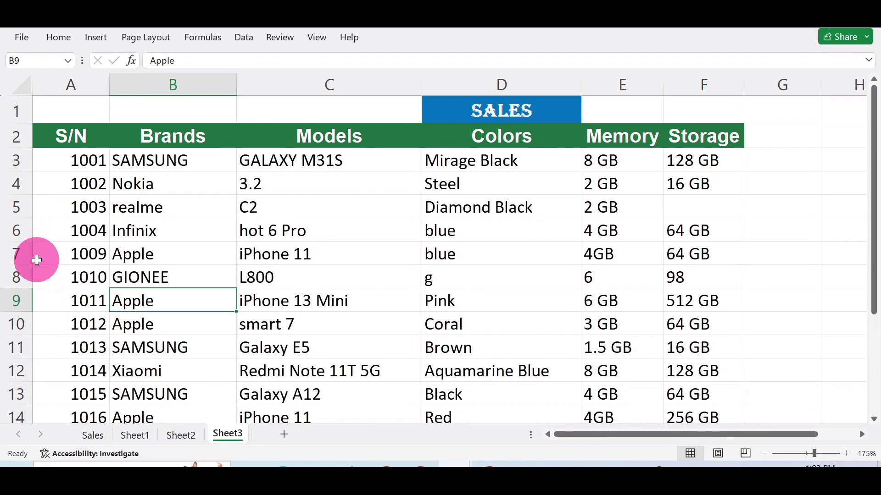
Insert a blank row 7 above 1009 Apple and enter serial 1005 in A7
click(85, 252)
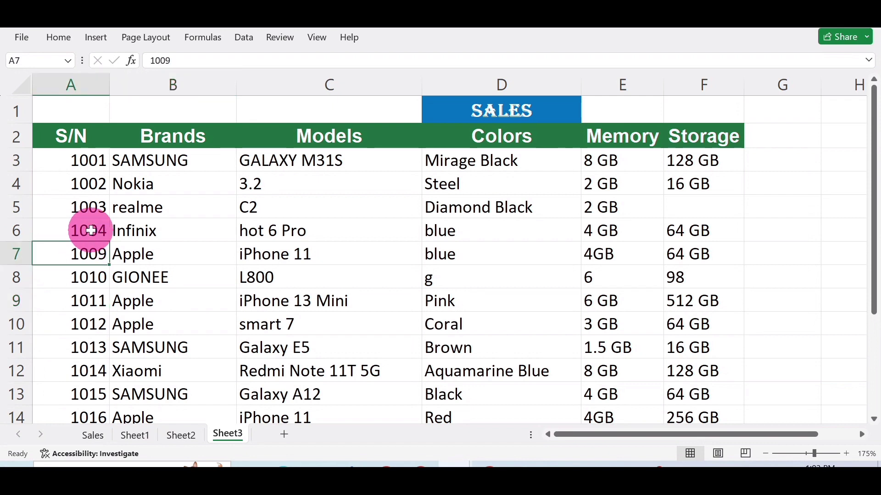
right_click(15, 252)
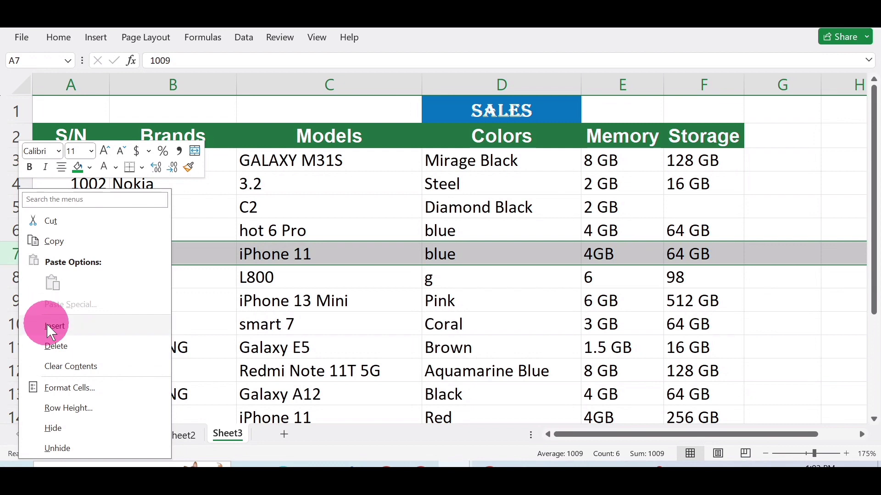
click(52, 324)
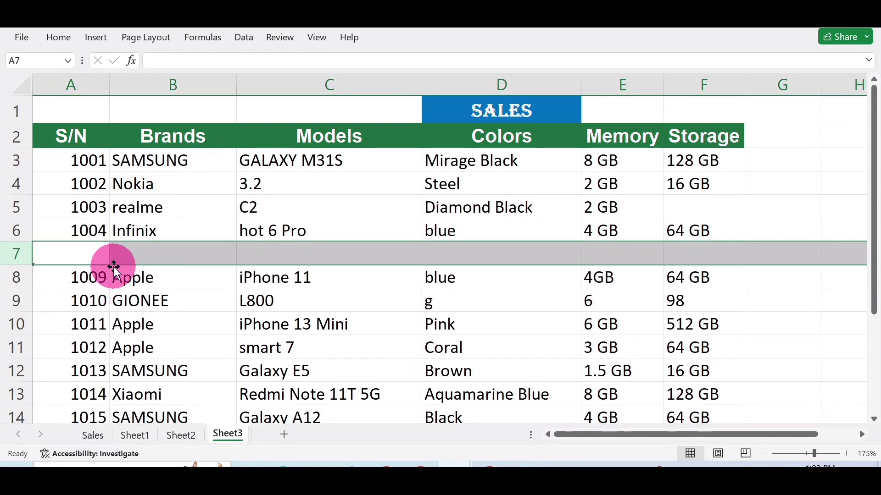
text(1005)
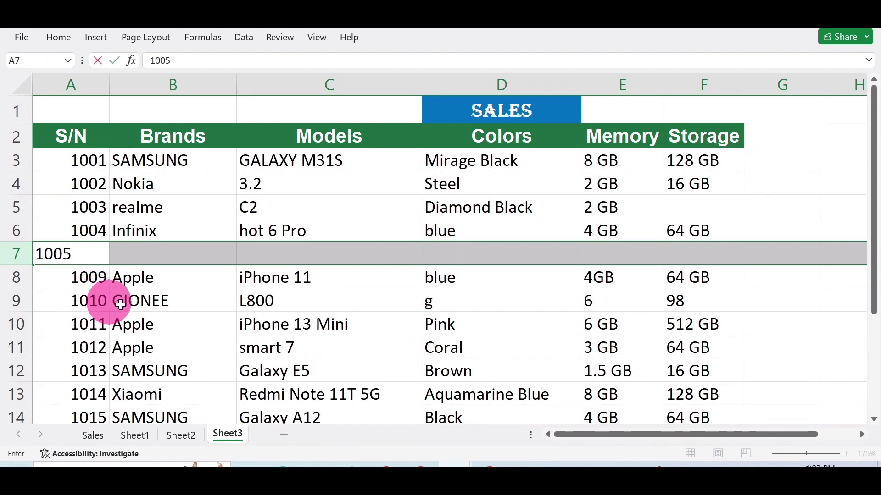
click(147, 301)
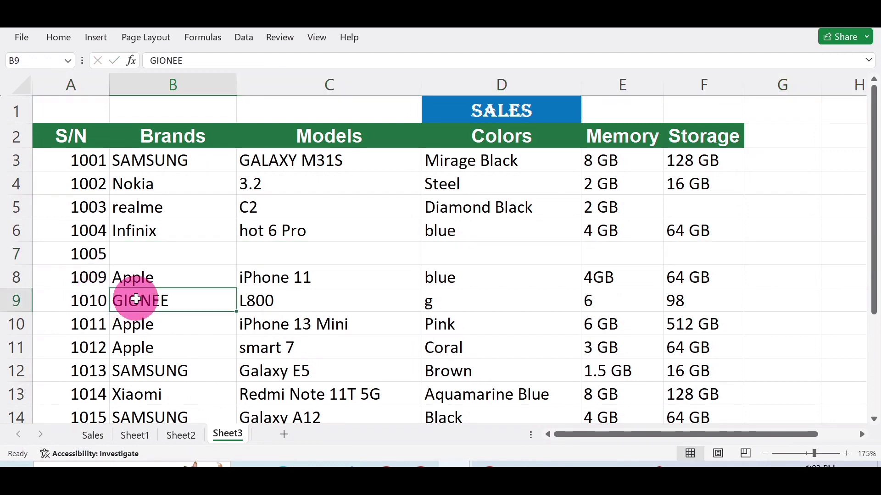
click(10, 280)
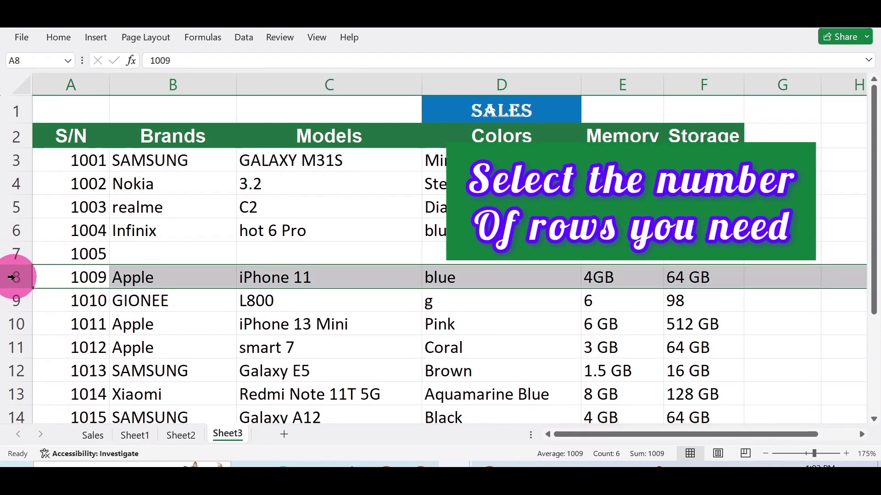
Insert three blank rows at rows 8–10, above 1009 Apple
drag(15, 277, 23, 309)
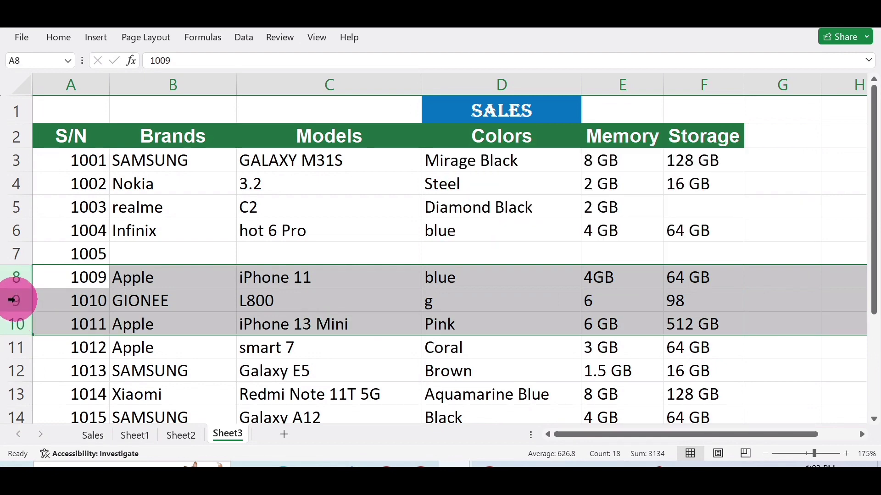
right_click(10, 304)
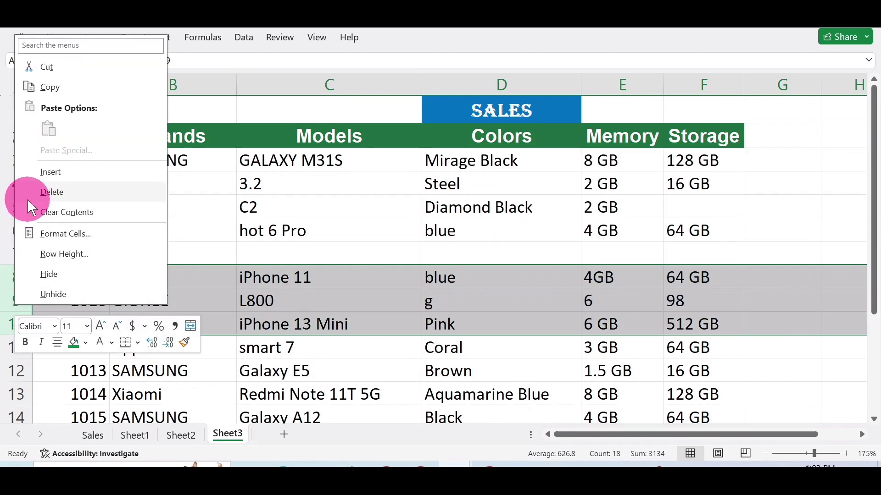
click(49, 173)
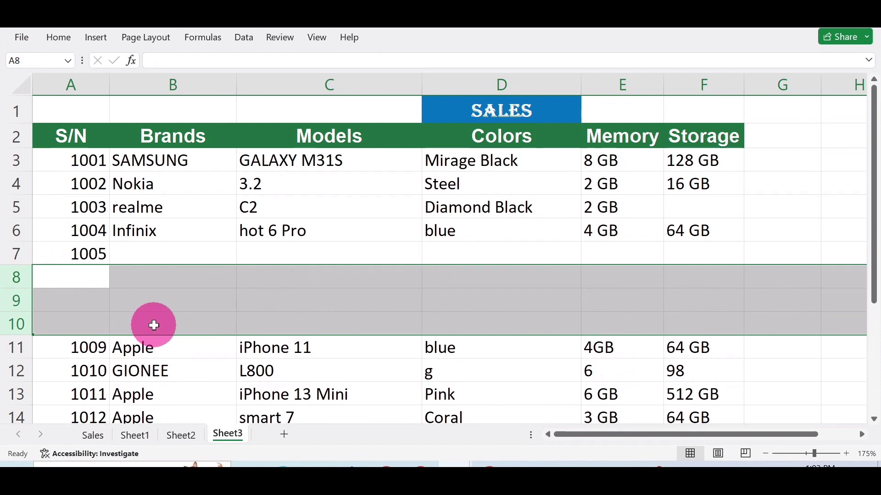
click(78, 279)
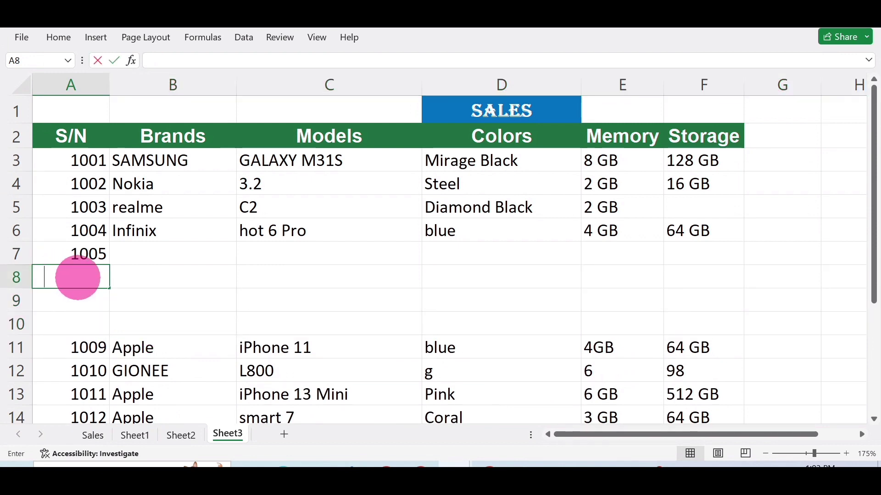
Fill A8, A9 and A10 with serials 1006, 1007 and 1008
text(1)
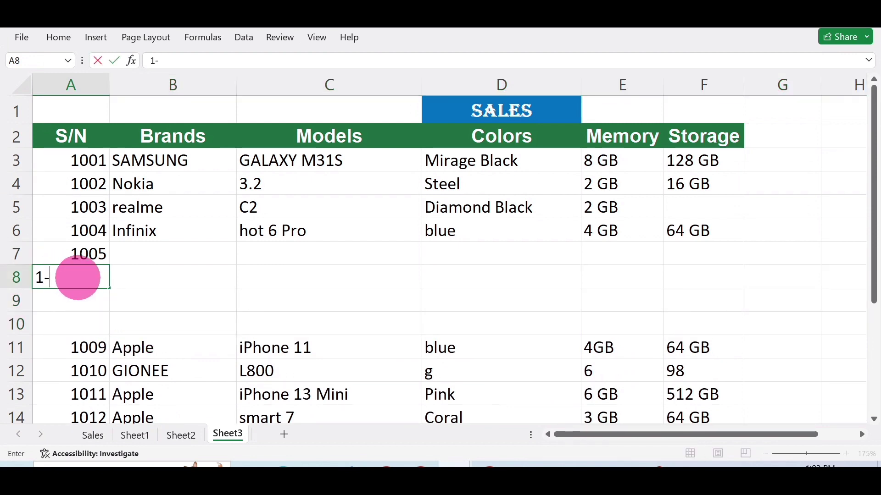
text(006)
key(Return)
text(100)
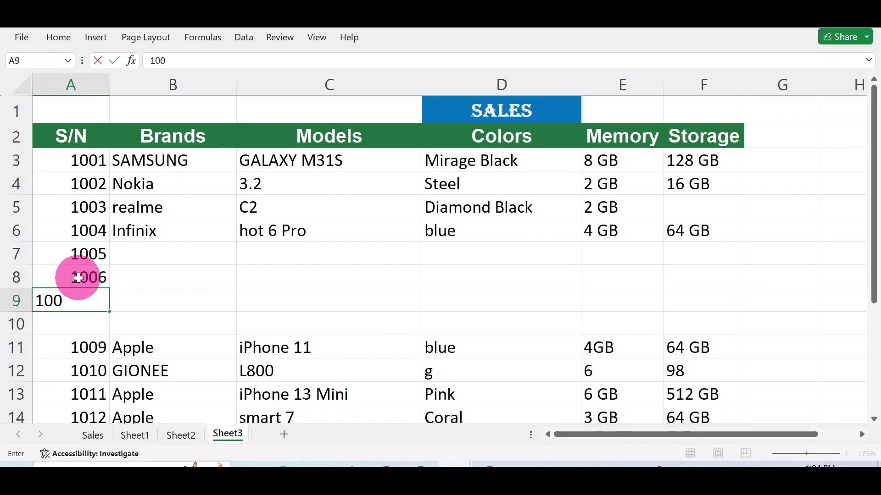
key(Return)
text(1008)
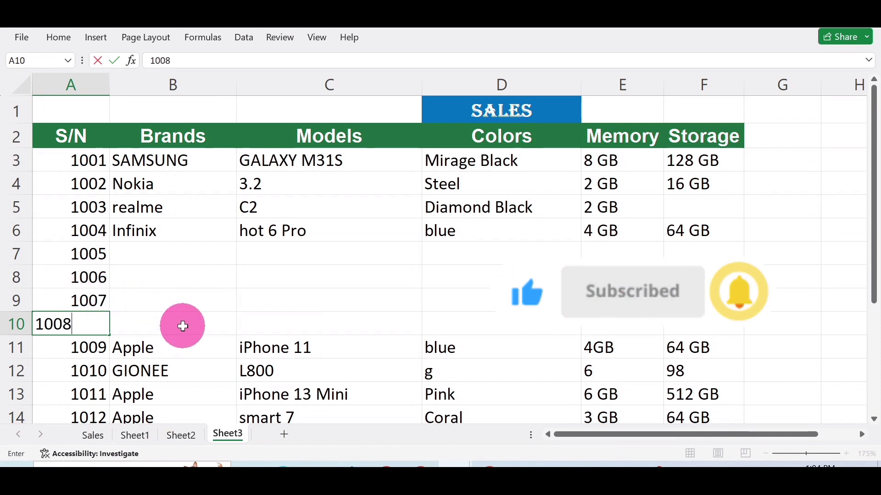